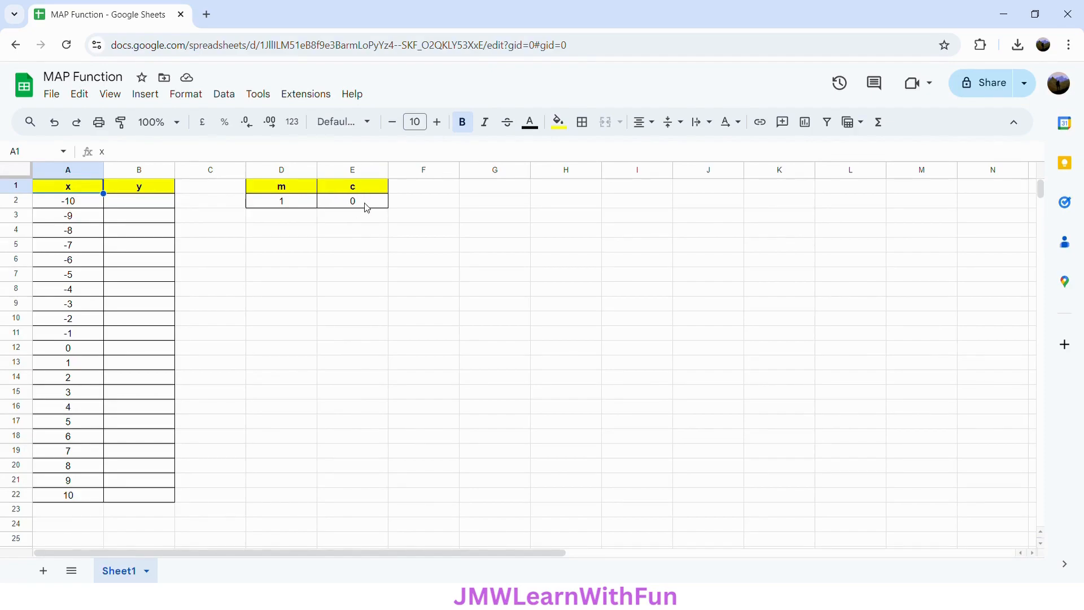
# Begin a MAP formula in cell B2 with the x values A2:A22 as its first array
pyautogui.click(131, 206)
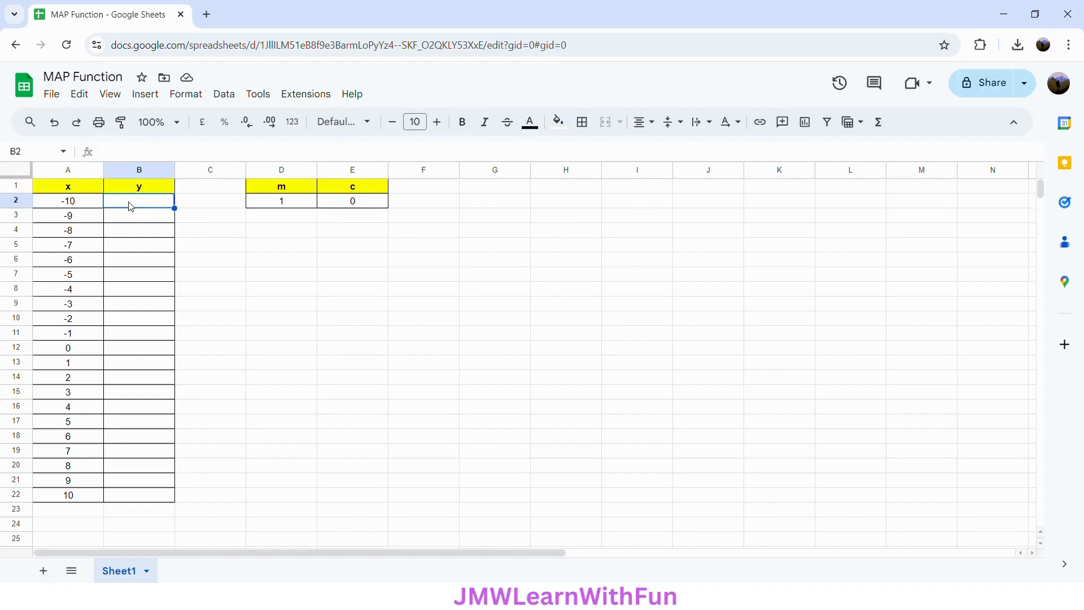
pyautogui.write('=MAP')
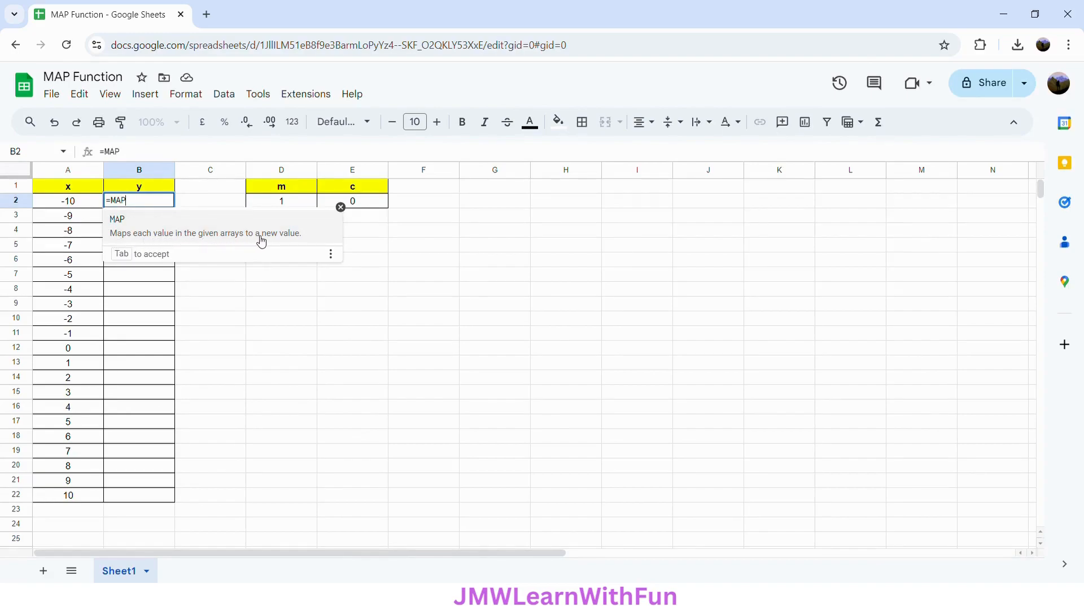
pyautogui.click(301, 241)
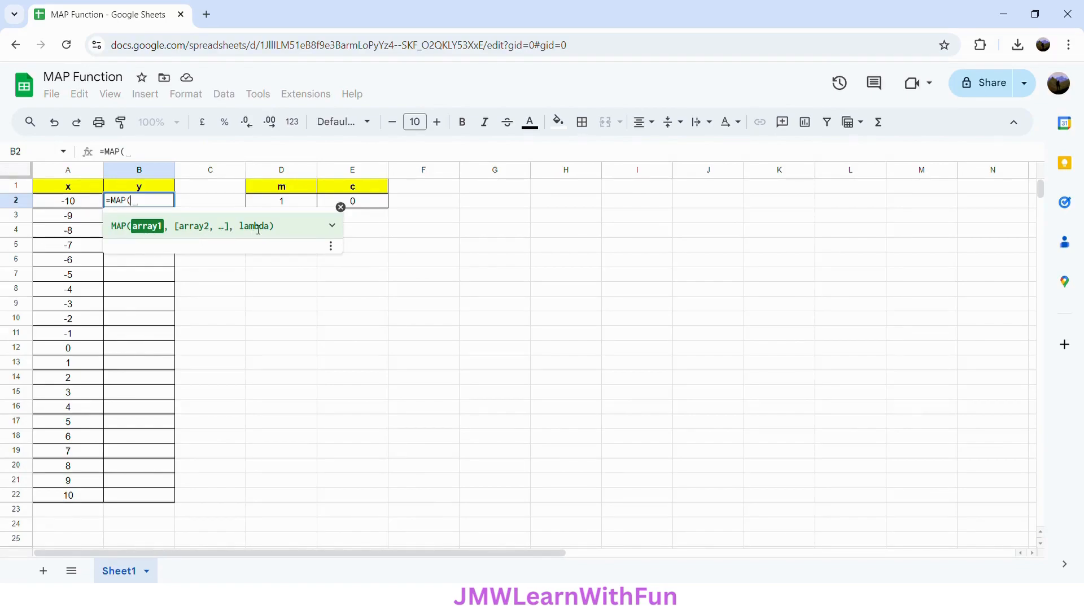
pyautogui.click(331, 226)
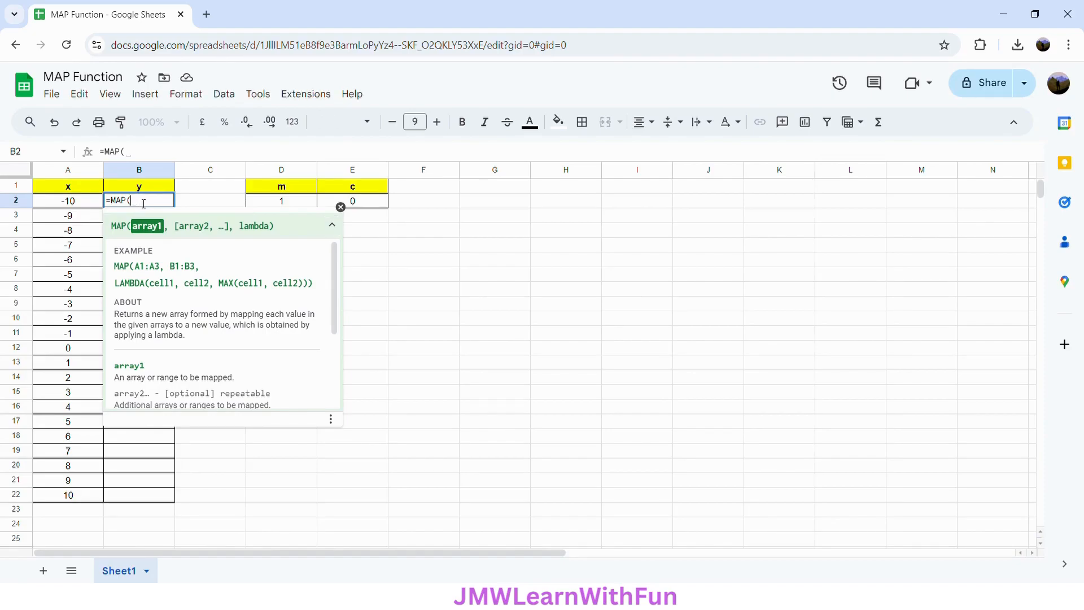
pyautogui.moveTo(75, 204); pyautogui.dragTo(79, 506)
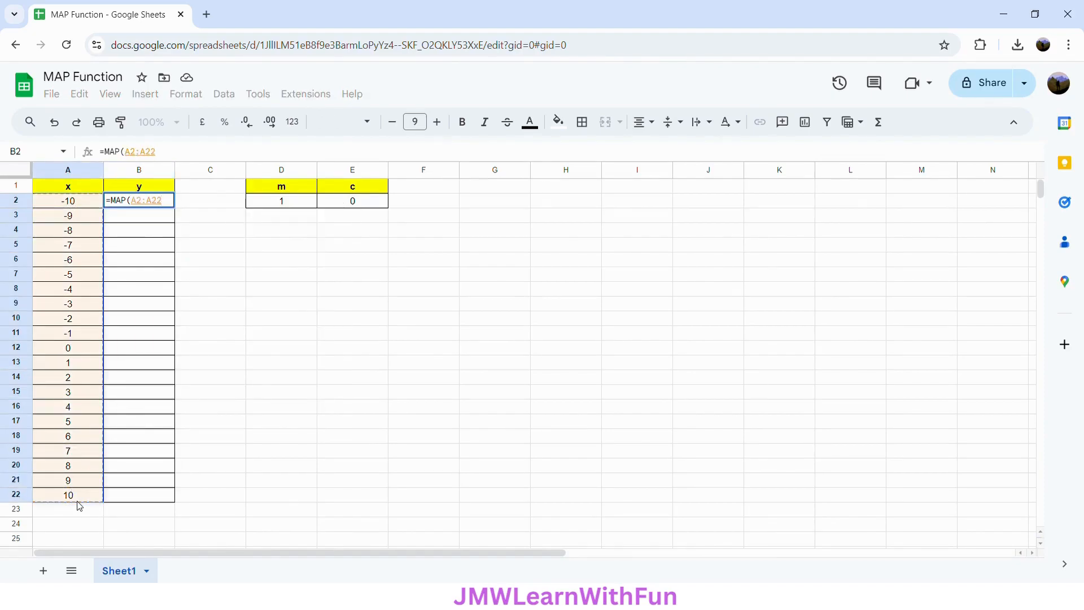
pyautogui.write(',')
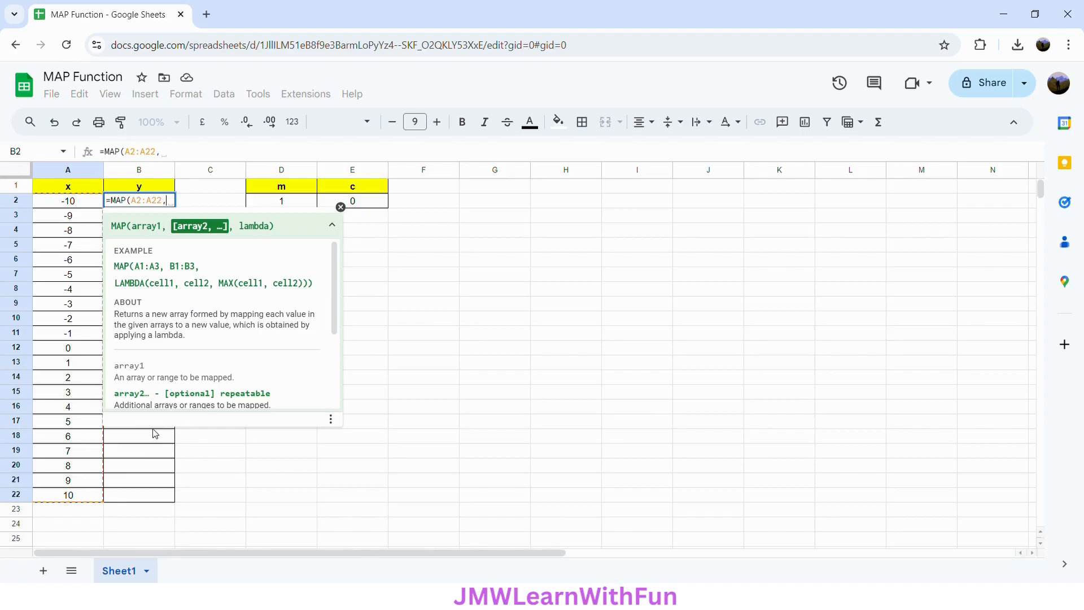
pyautogui.write('LAMBDA')
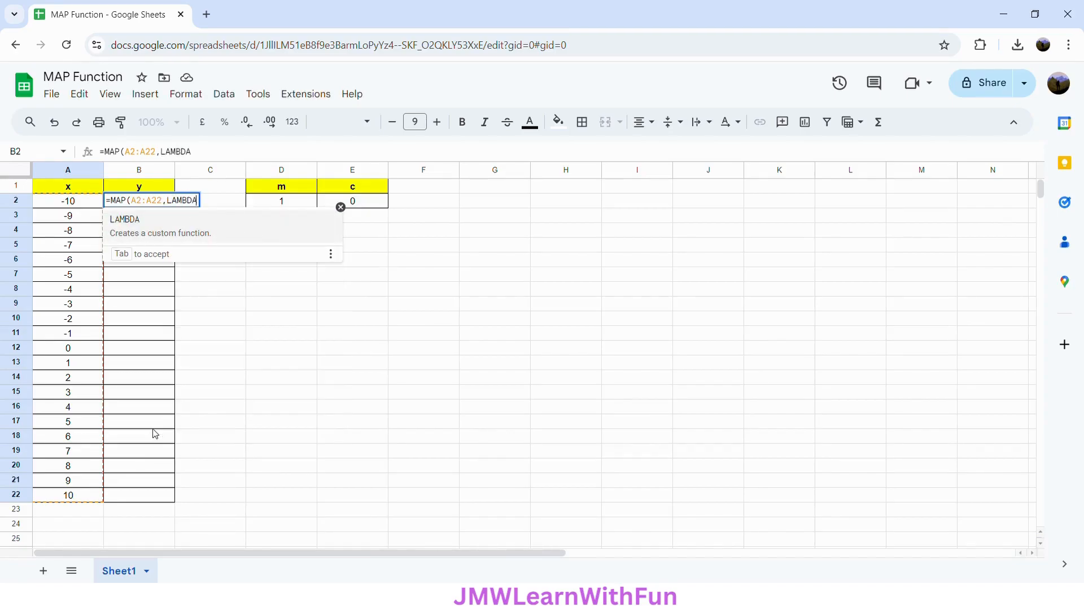
# Add a LAMBDA function to the MAP formula with ROW_INDEX as its parameter name
pyautogui.click(202, 241)
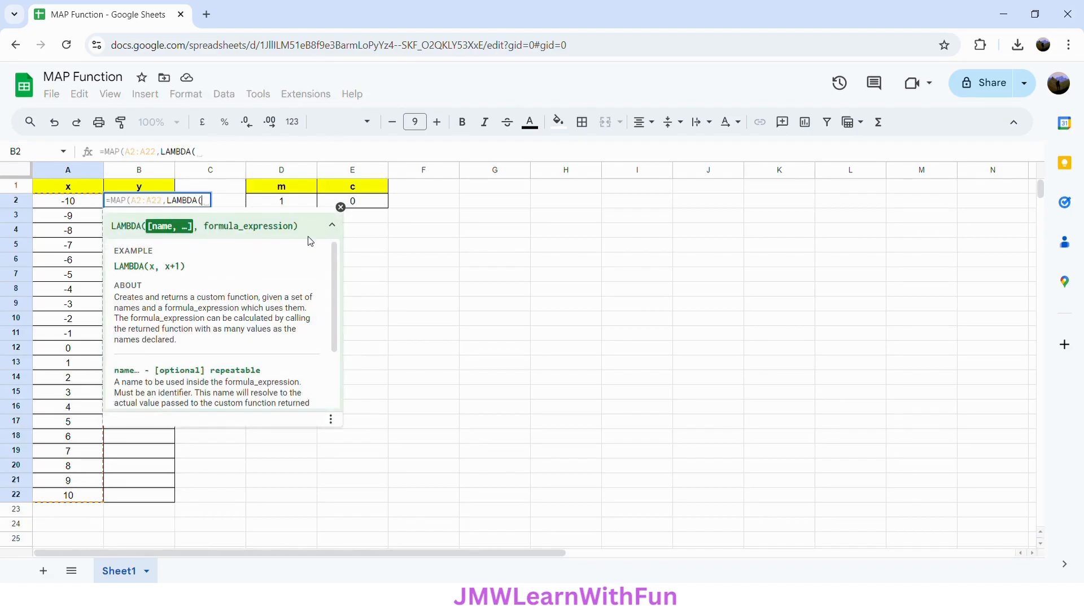
pyautogui.write('ROW')
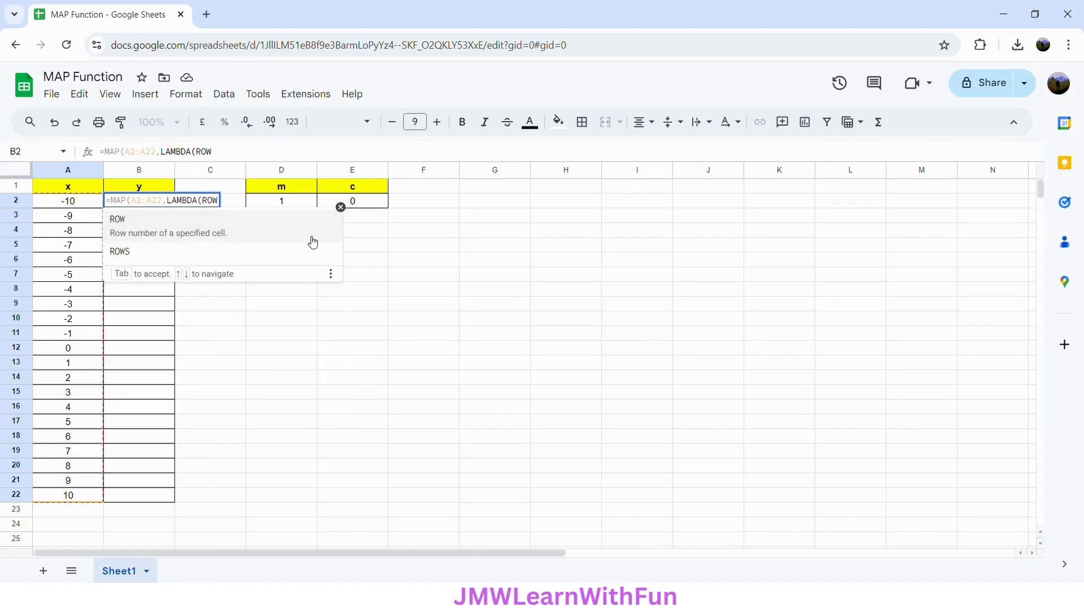
pyautogui.write('_INDEX')
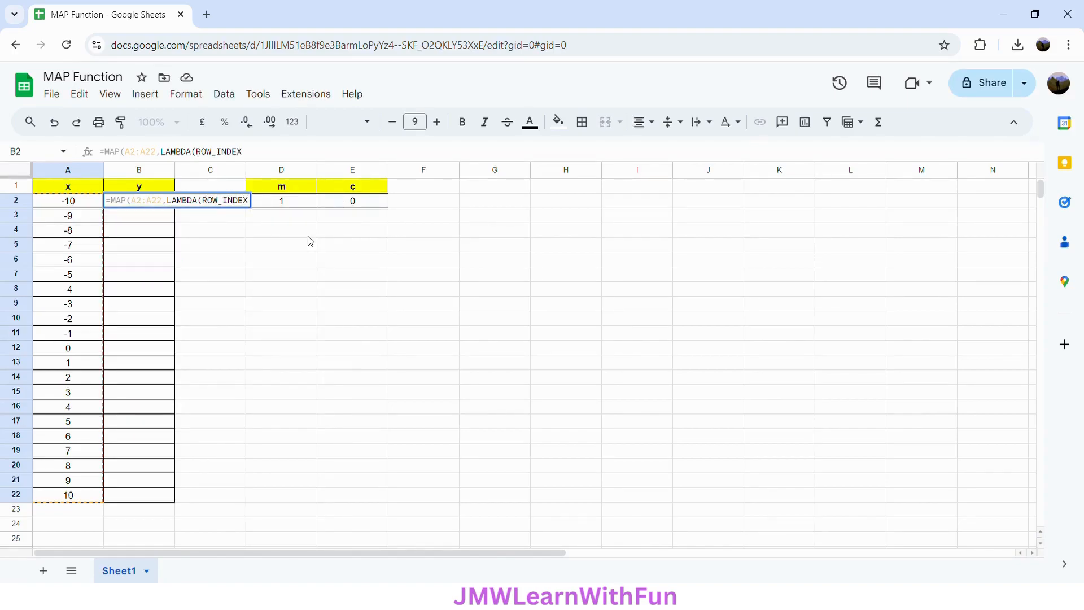
pyautogui.write(',')
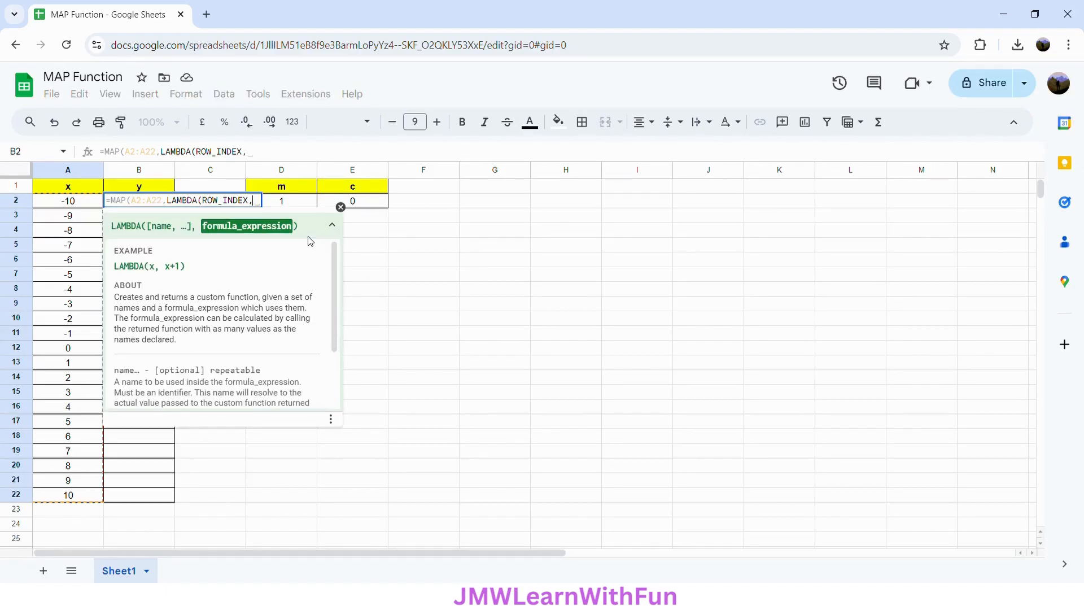
# Complete the LAMBDA in B2 with the expression D2*ROW_INDEX+E2 and enter the formula to fill the y column
pyautogui.click(293, 201)
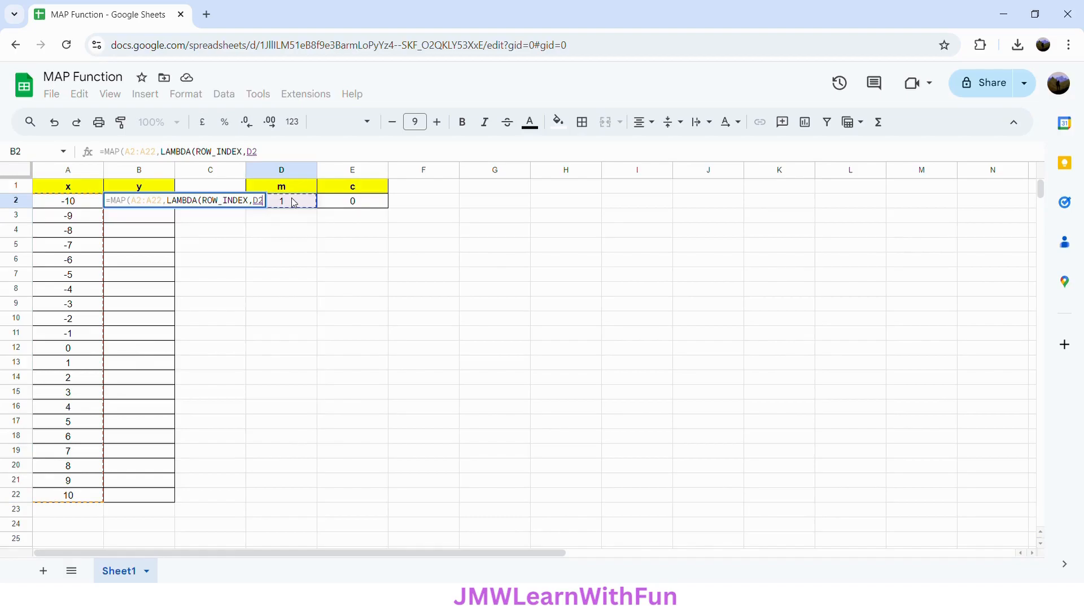
pyautogui.write('*')
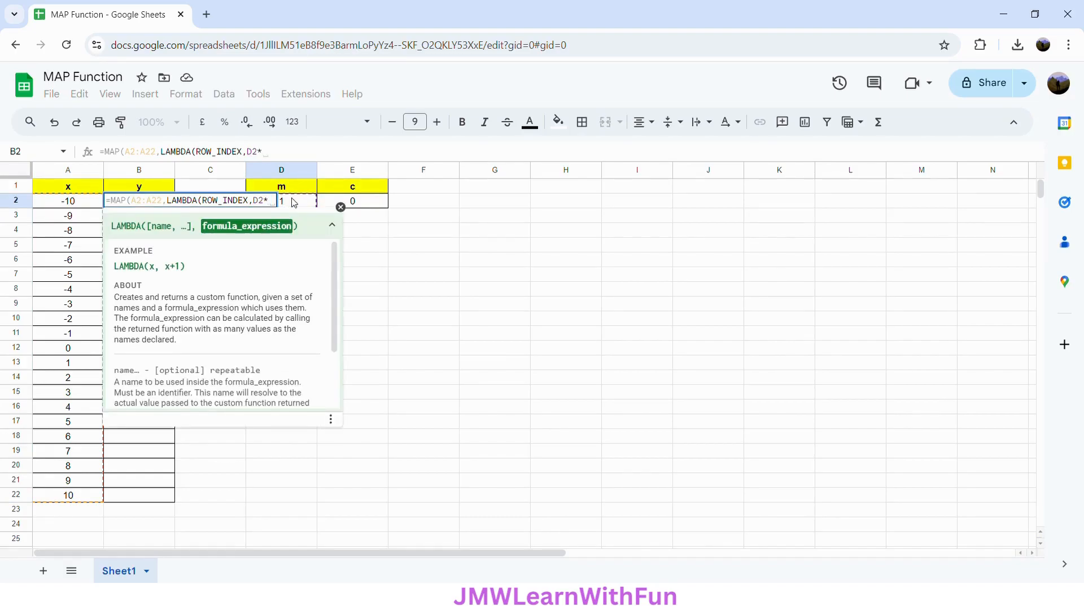
pyautogui.write('ROW')
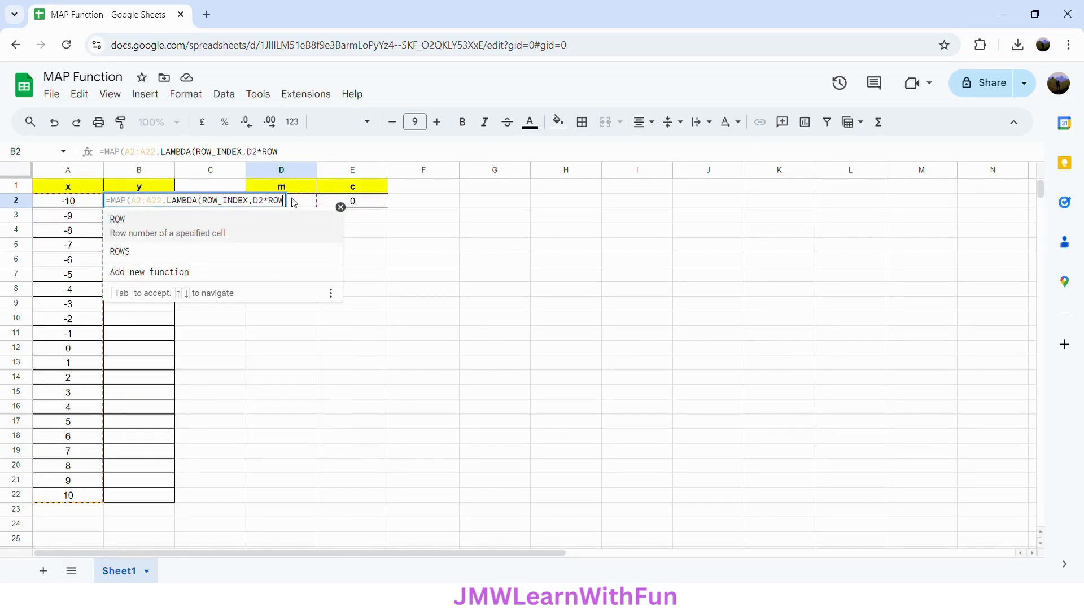
pyautogui.write('_INDEX')
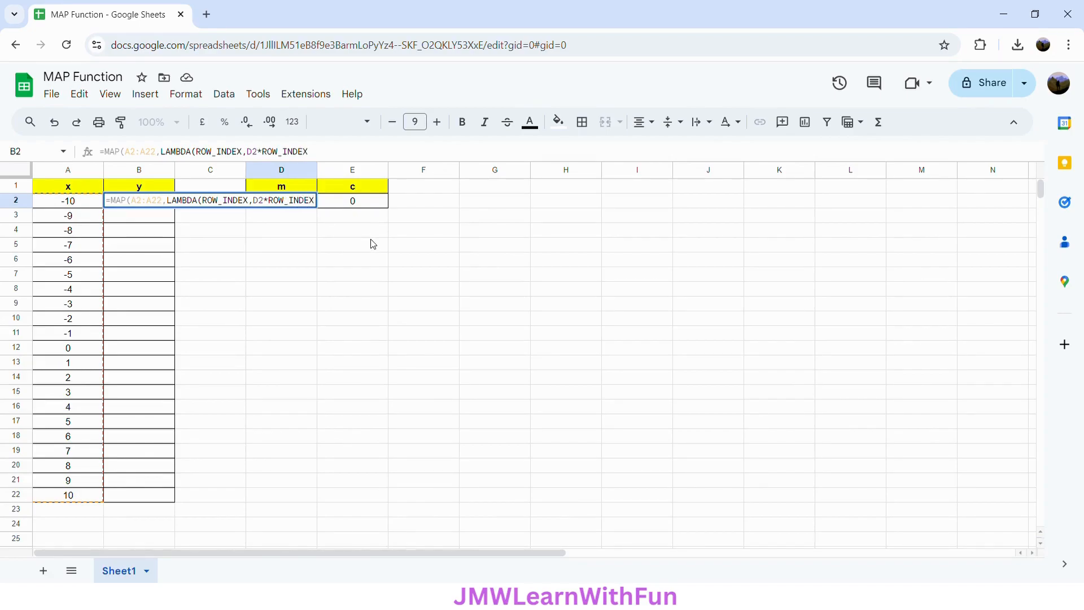
pyautogui.write('+')
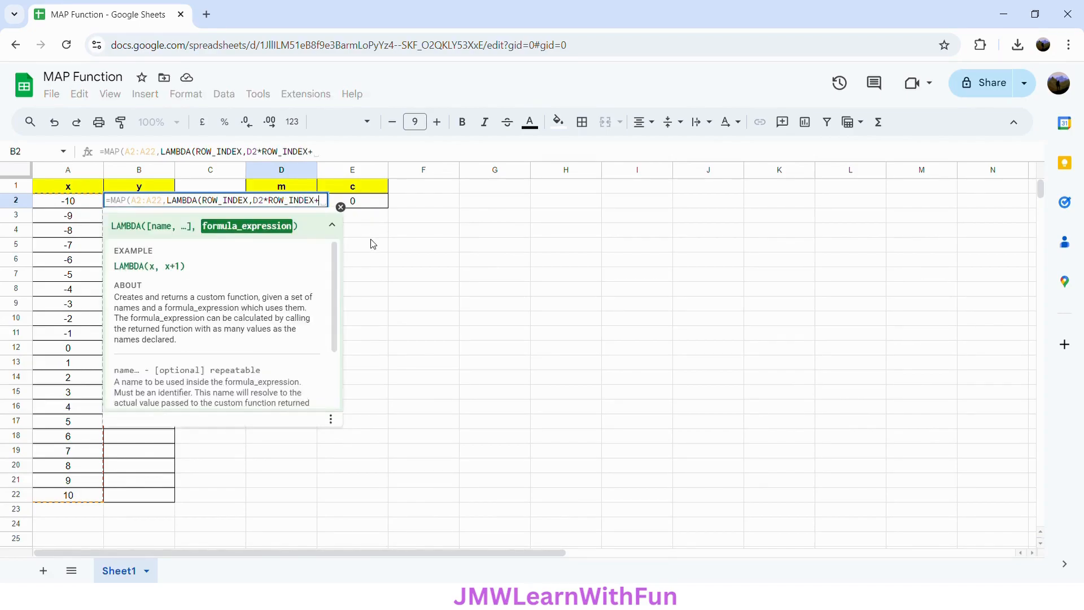
pyautogui.click(366, 207)
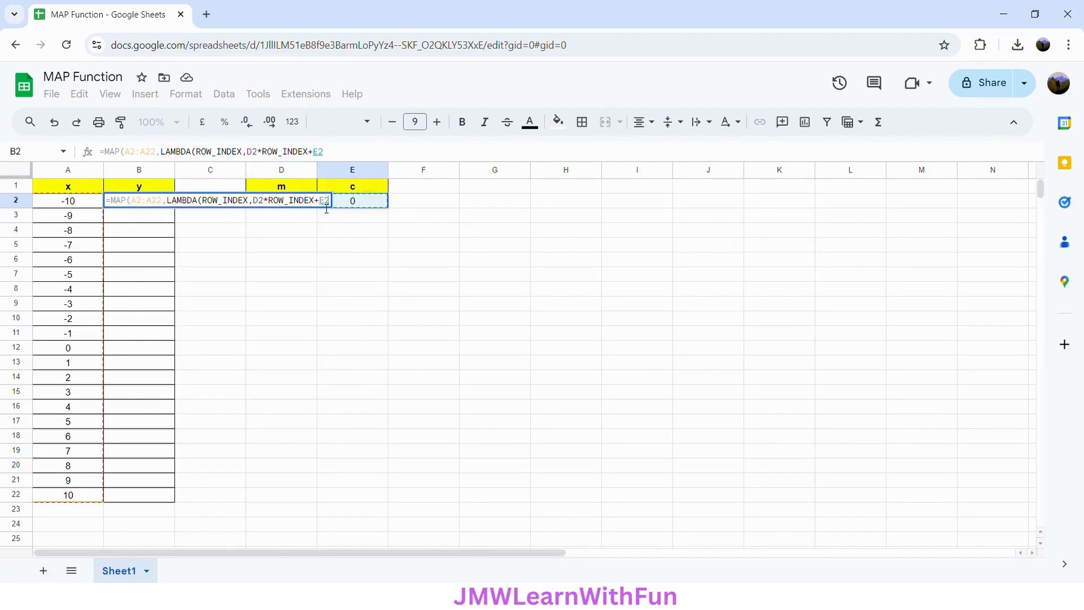
pyautogui.write(')')
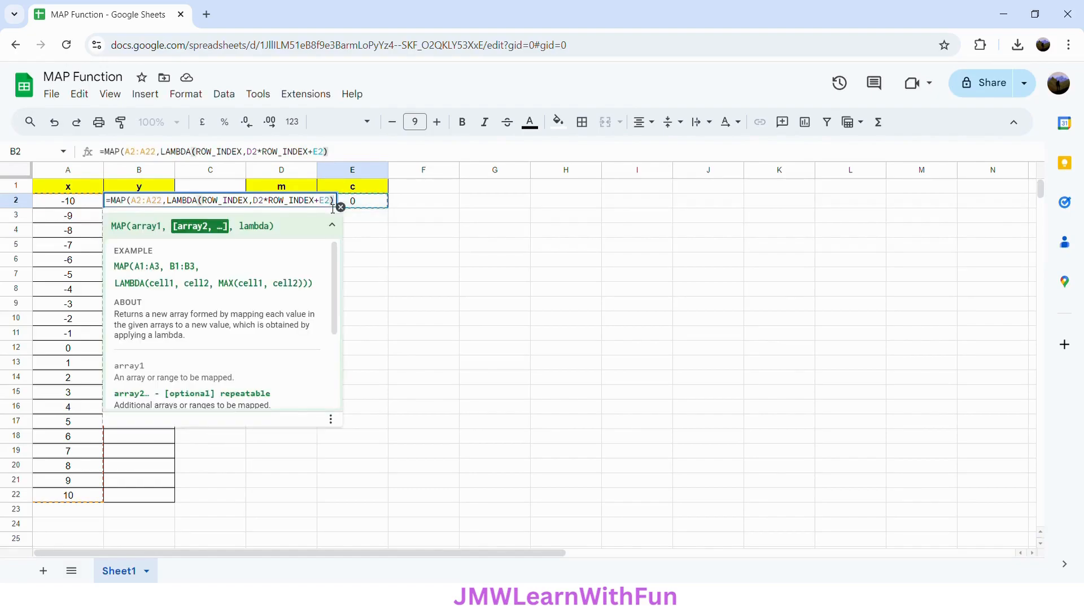
pyautogui.press('Return')
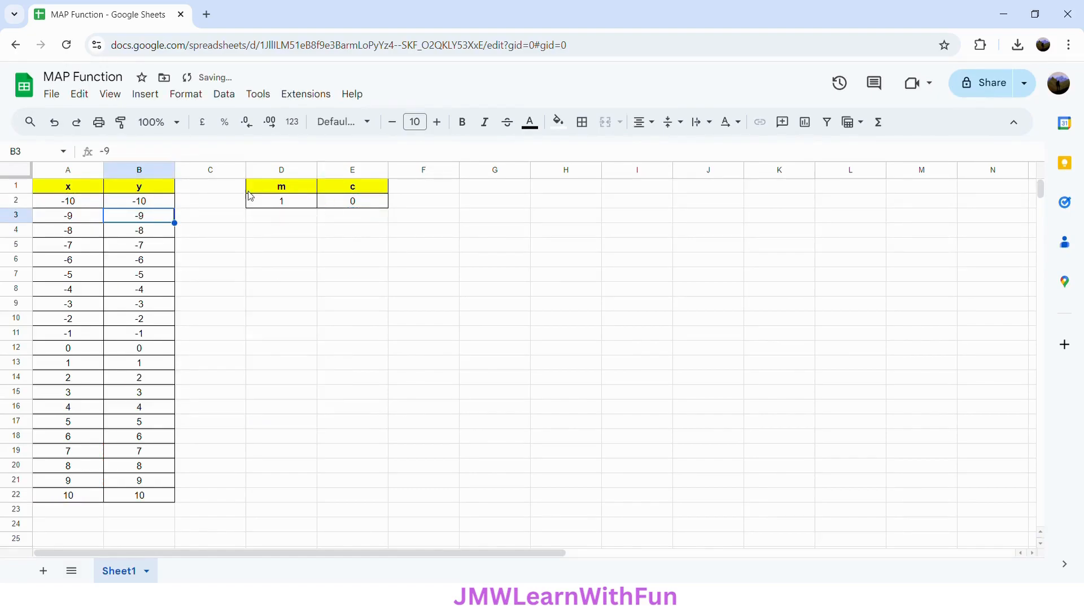
# Review the formula in B2 and set the m value in D2 to 2
pyautogui.click(153, 206)
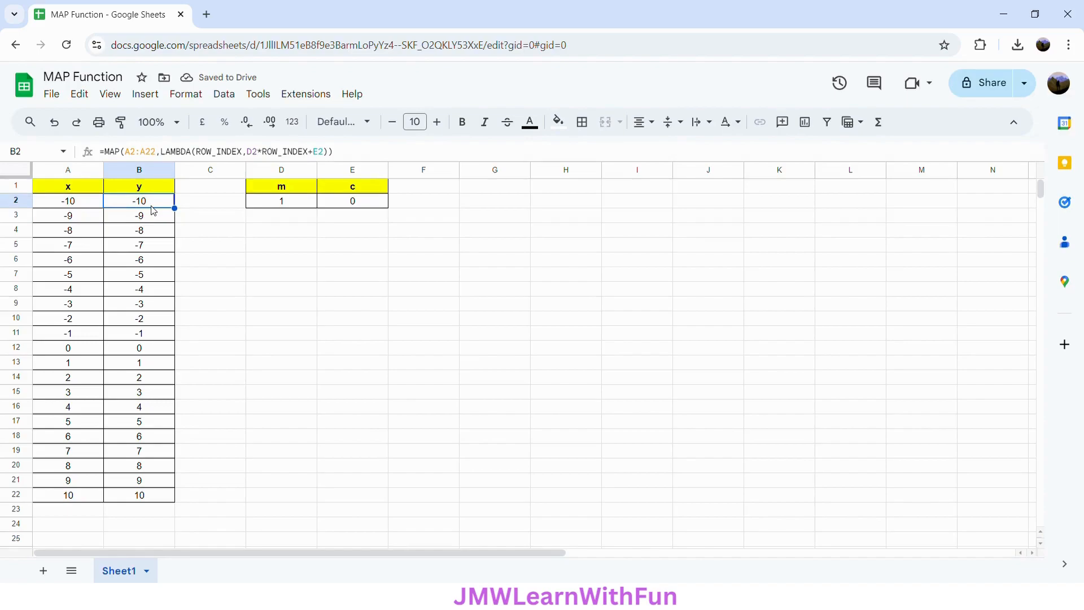
pyautogui.click(285, 206)
pyautogui.write('2')
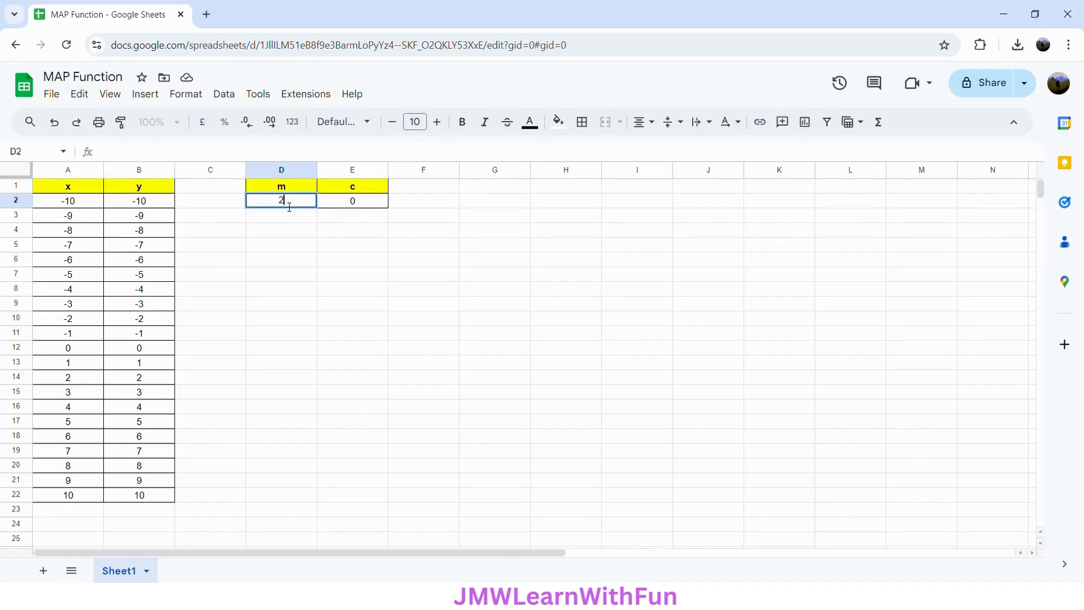
pyautogui.press('Return')
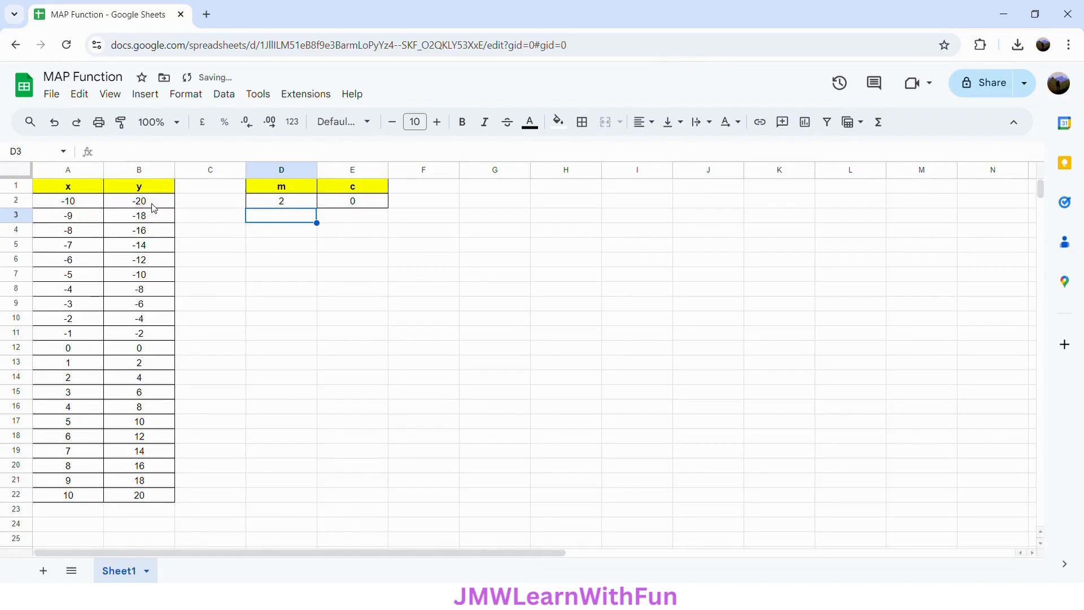
# Set the m value in D2 back to 1
pyautogui.click(292, 205)
pyautogui.write('1')
pyautogui.press('Return')
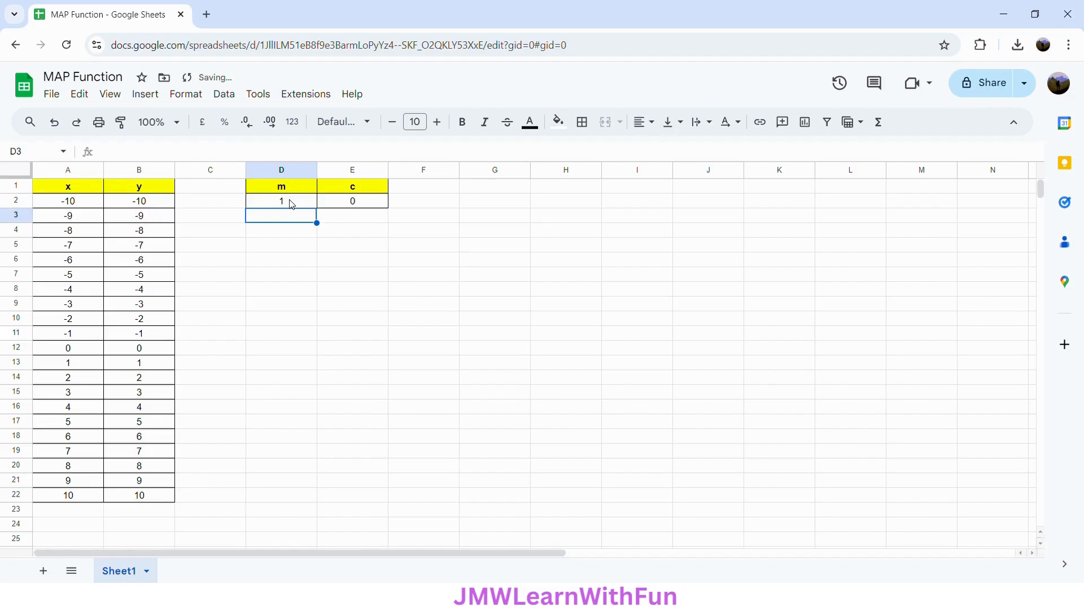
# Insert a line chart of y against x from the data in A1:B22
pyautogui.click(60, 190)
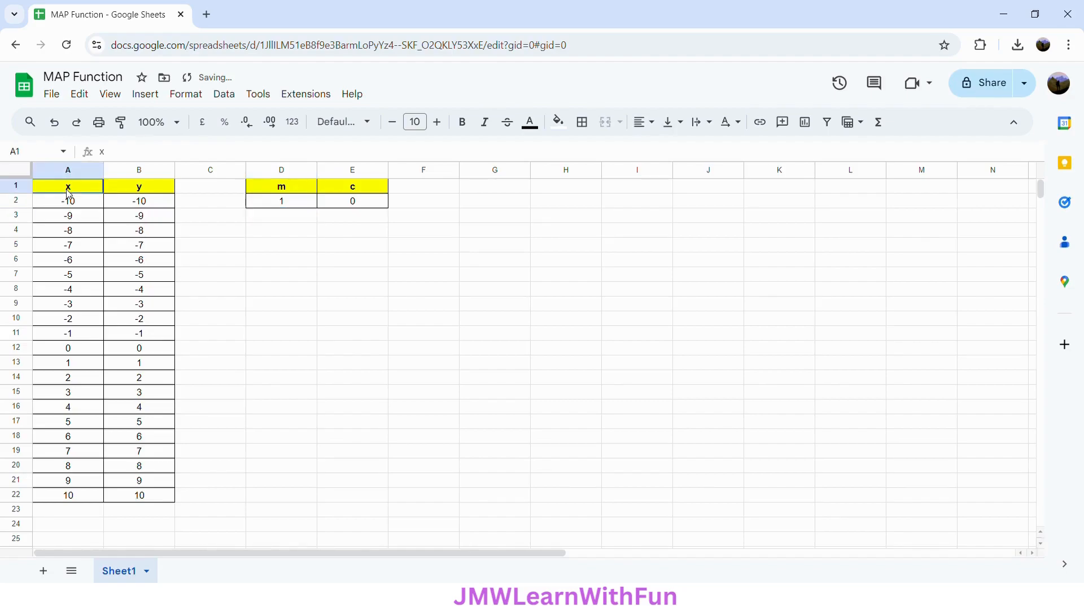
pyautogui.click(152, 97)
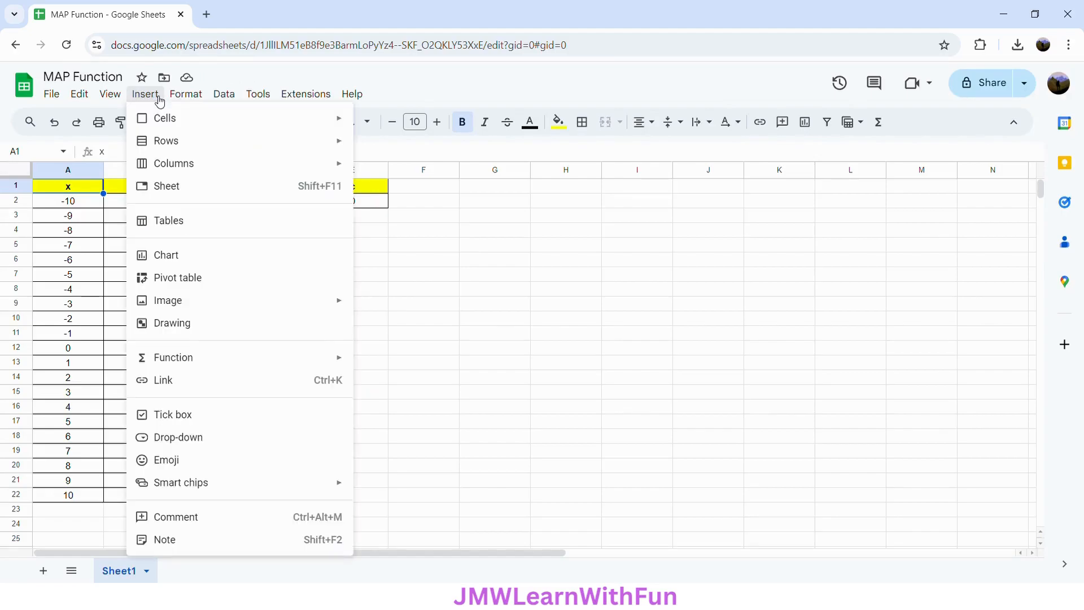
pyautogui.click(186, 262)
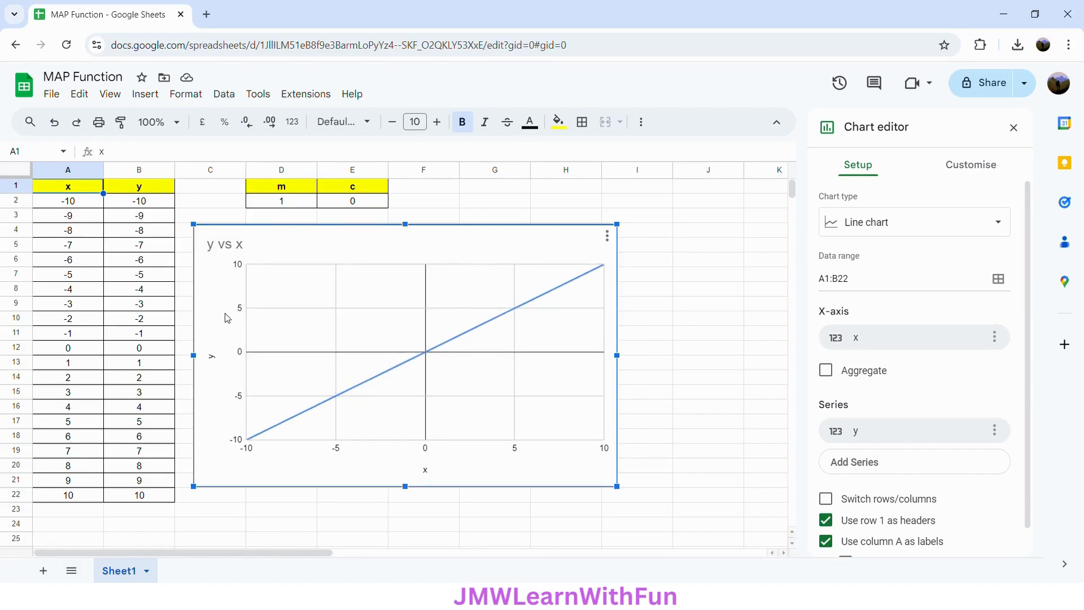
# Set the m value in D2 to 2 to change the slope of the charted line
pyautogui.click(293, 206)
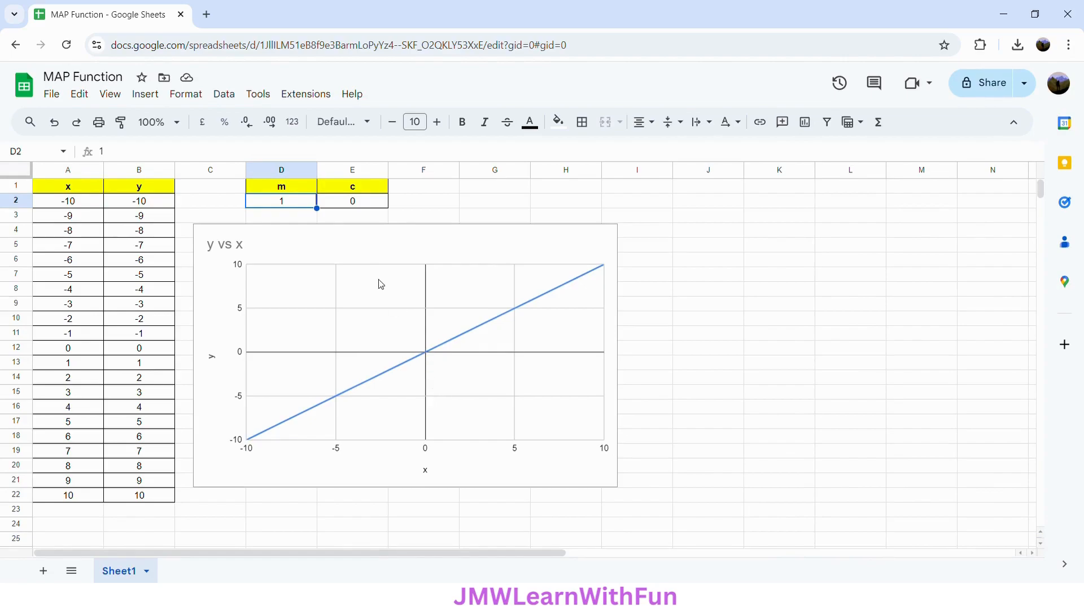
pyautogui.write('2')
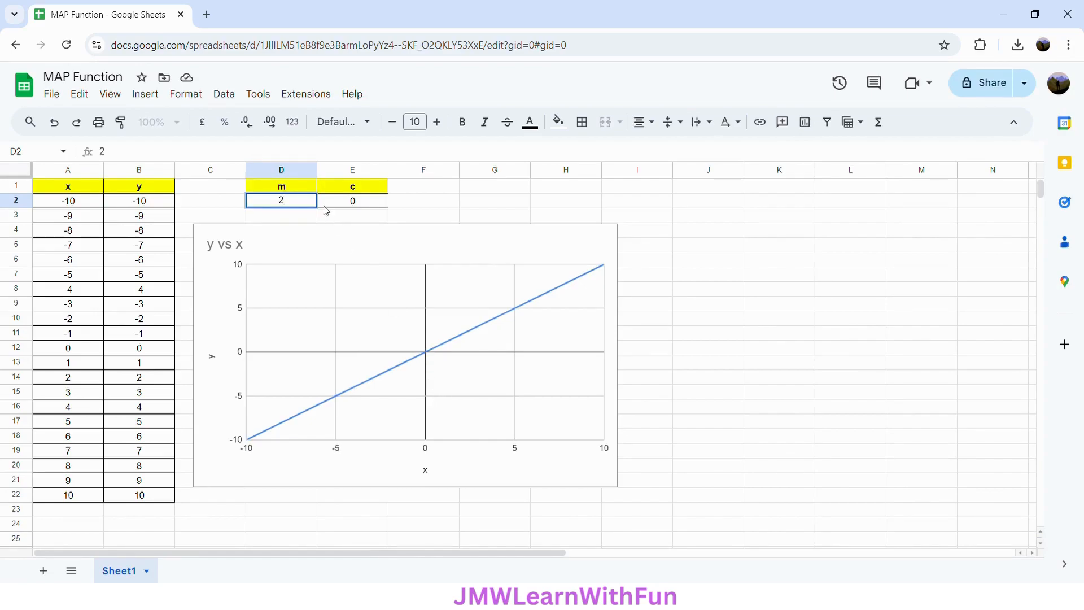
pyautogui.press('Return')
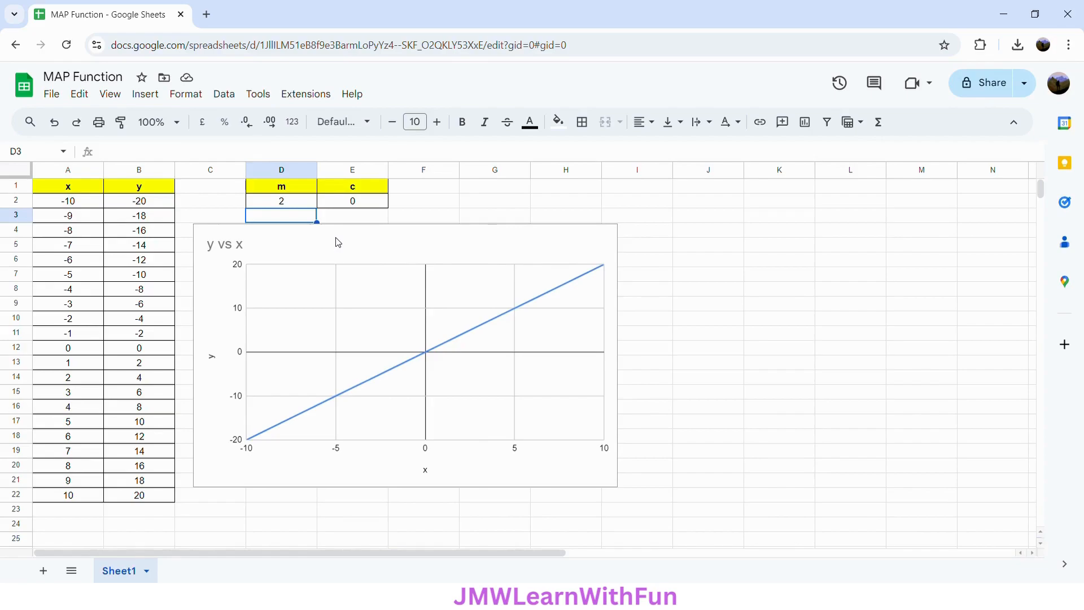
# Set the c value in E2 to 5 to shift the charted line
pyautogui.click(355, 204)
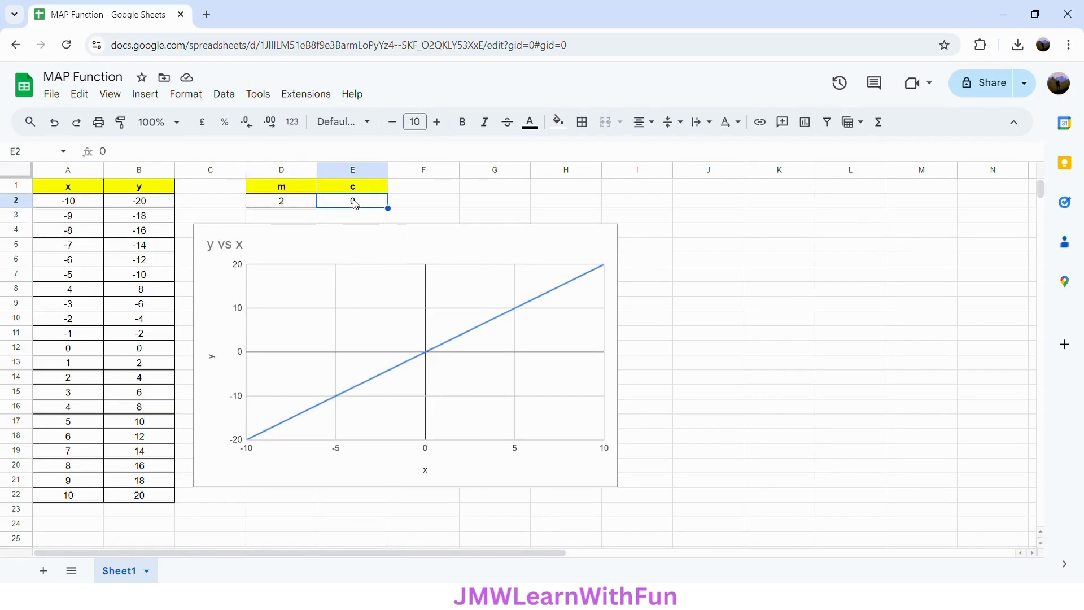
pyautogui.write('5')
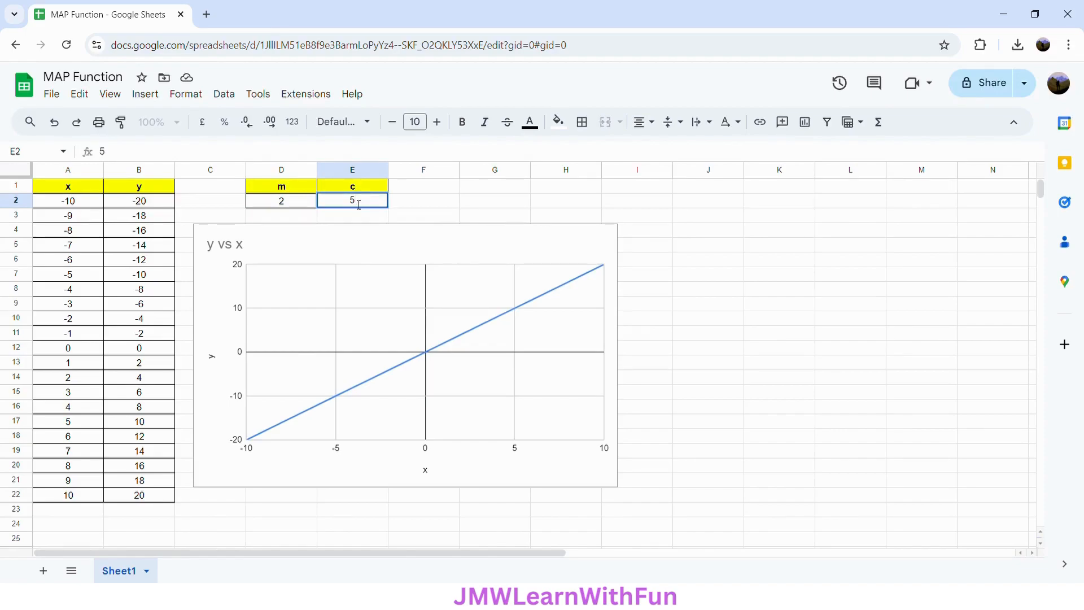
pyautogui.press('Return')
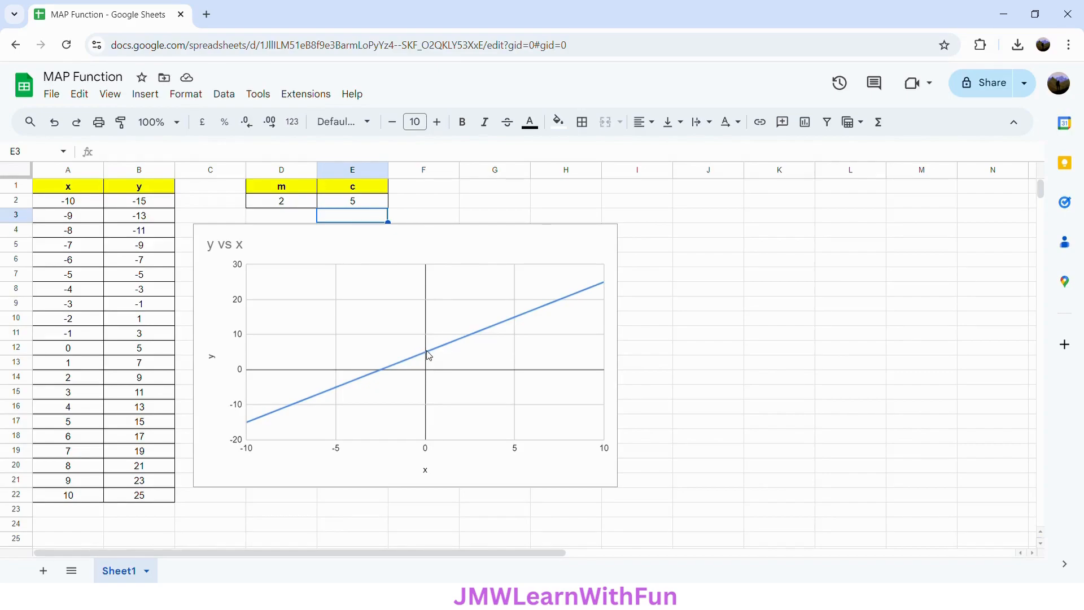
# Set the c value in E2 to 10
pyautogui.click(356, 201)
pyautogui.write('10')
pyautogui.press('Return')
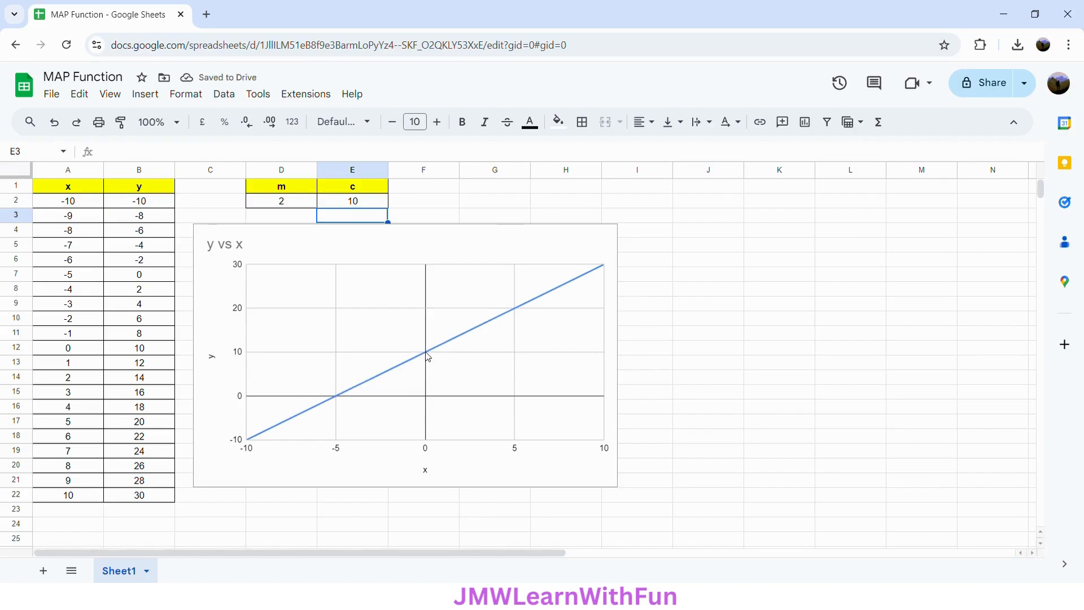
# Make the c value in E2 negative so that it reads -10
pyautogui.click(353, 205)
pyautogui.doubleClick(349, 205)
pyautogui.write('-')
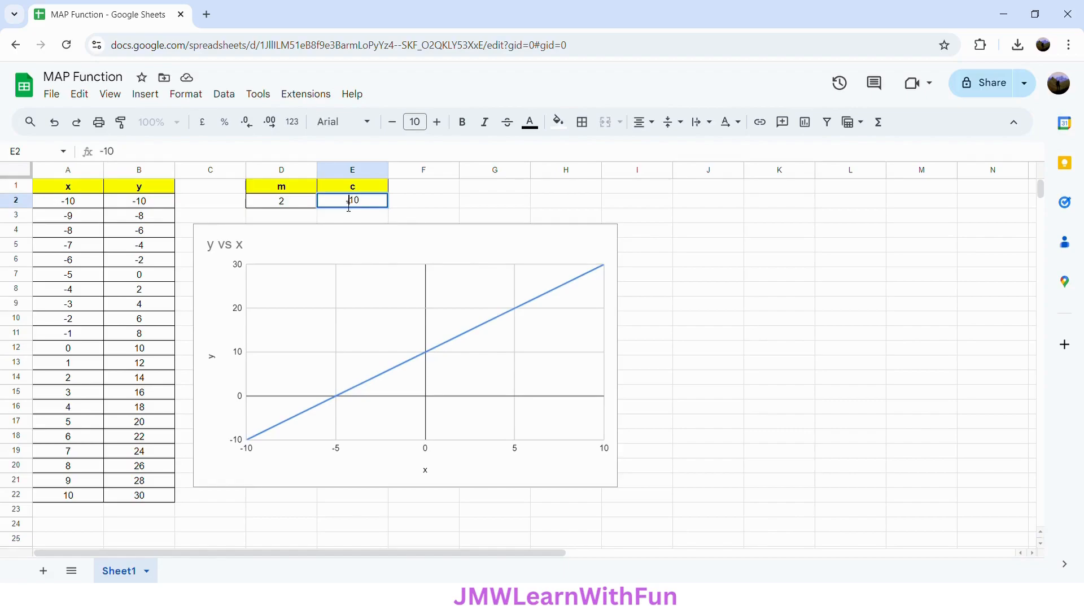
pyautogui.press('Return')
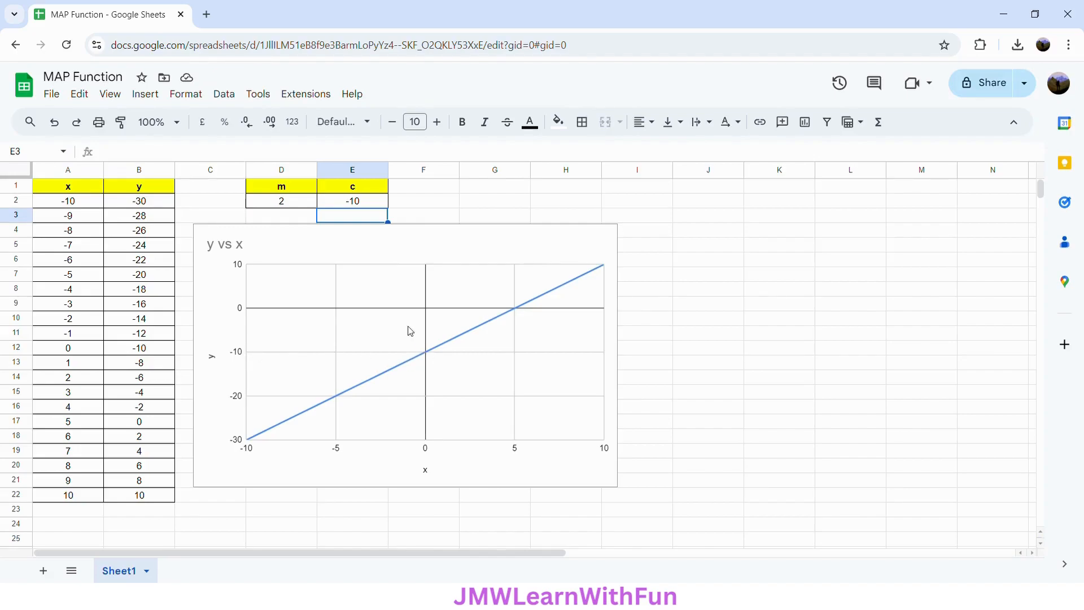
# Set the c value in E2 to 0 so the charted line has no y-intercept offset
pyautogui.click(370, 209)
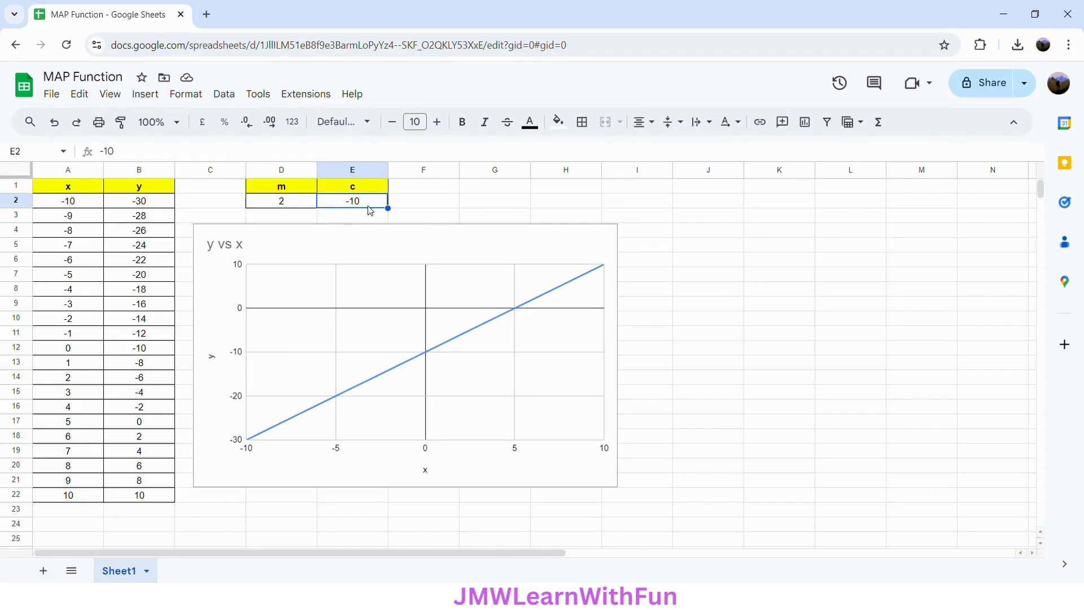
pyautogui.write('0')
pyautogui.press('Return')
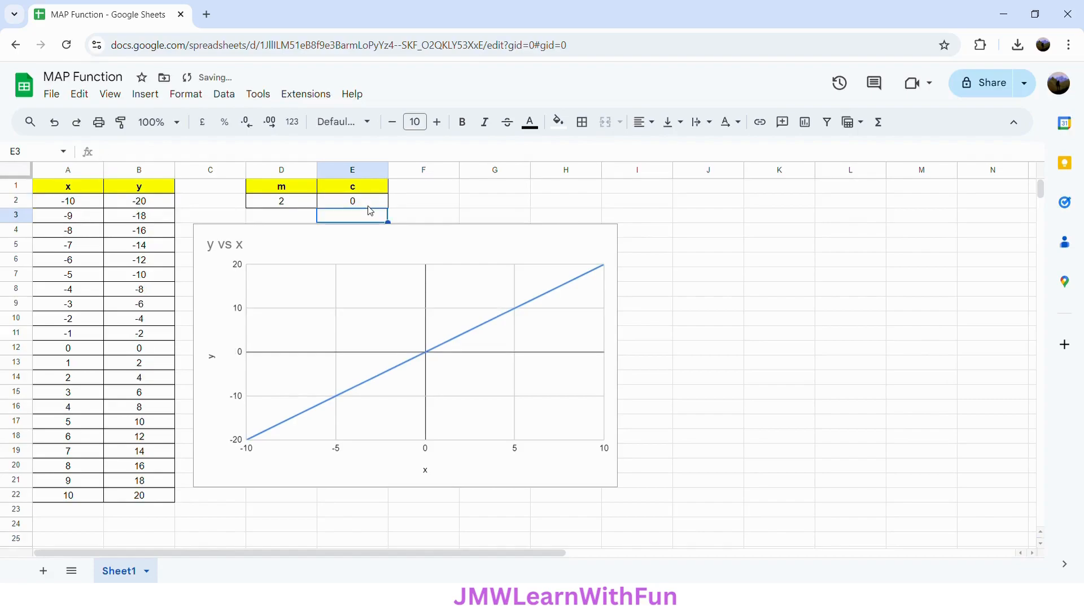
# Make the m value in D2 negative so that it reads -2, reversing the charted line's slope
pyautogui.click(302, 206)
pyautogui.doubleClick(285, 206)
pyautogui.write('-')
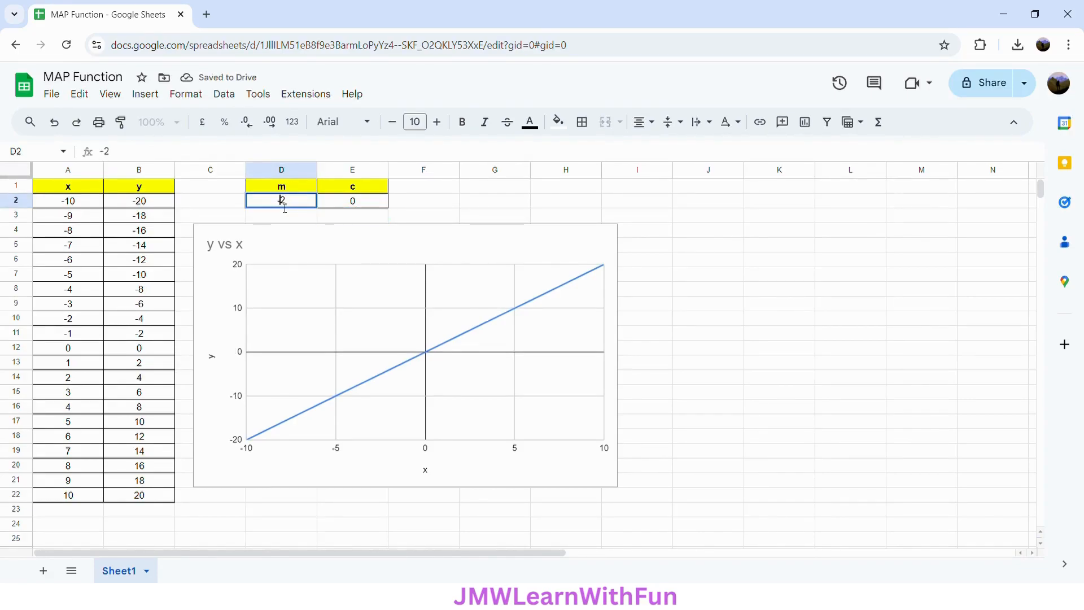
pyautogui.press('Return')
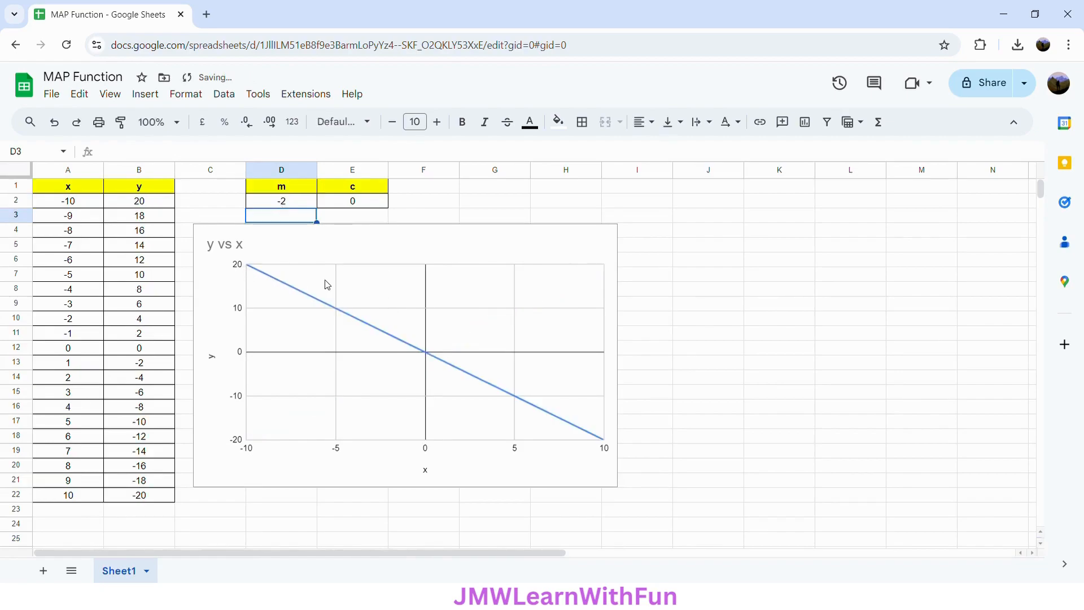
# Set the m value in D2 to 1, and select B2 to show its MAP formula
pyautogui.click(307, 206)
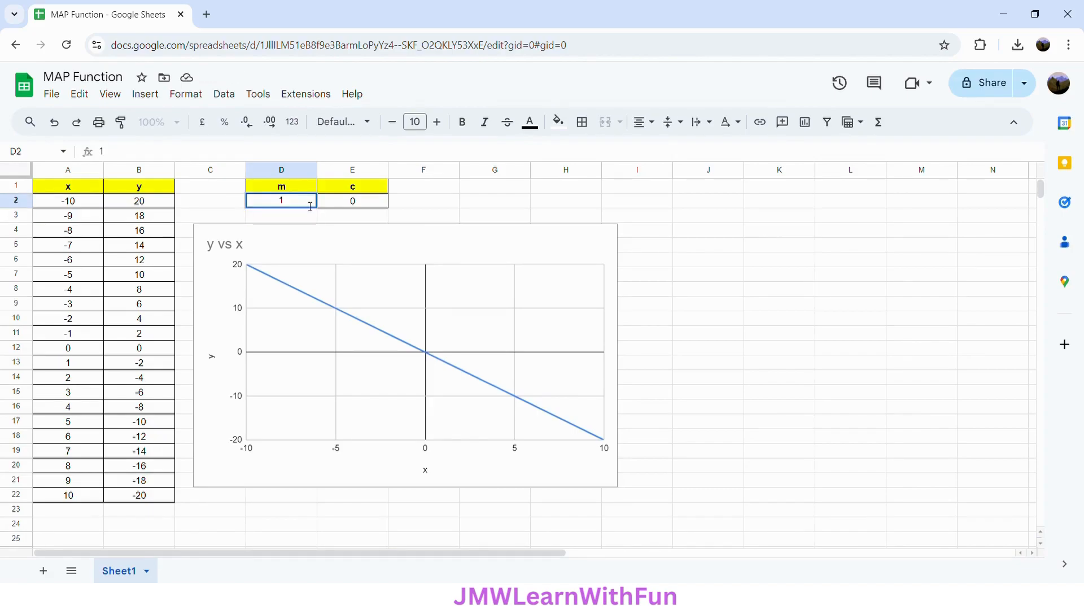
pyautogui.press('Return')
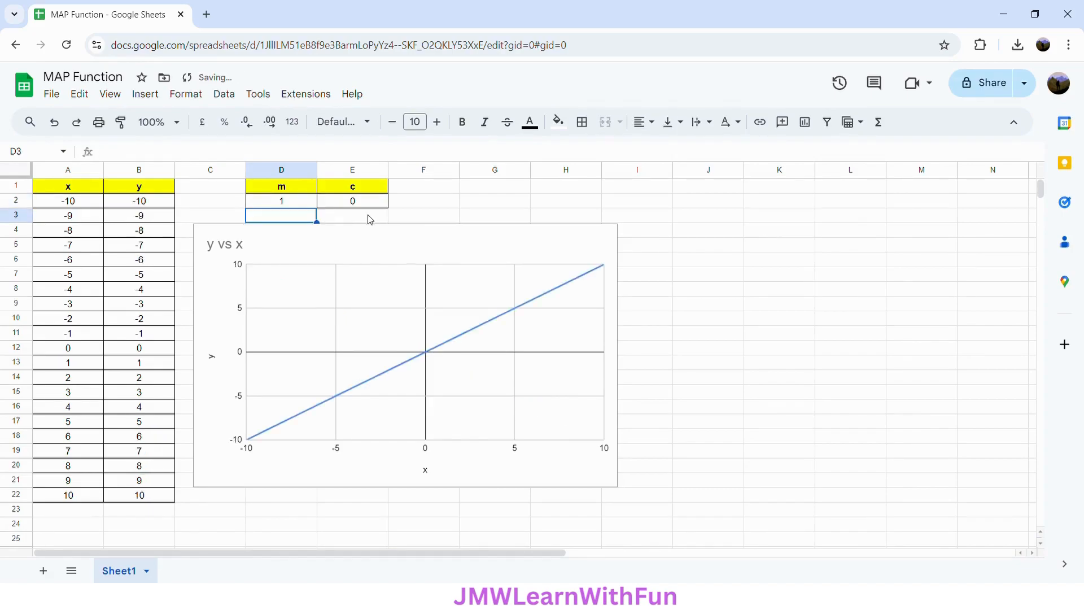
pyautogui.click(159, 205)
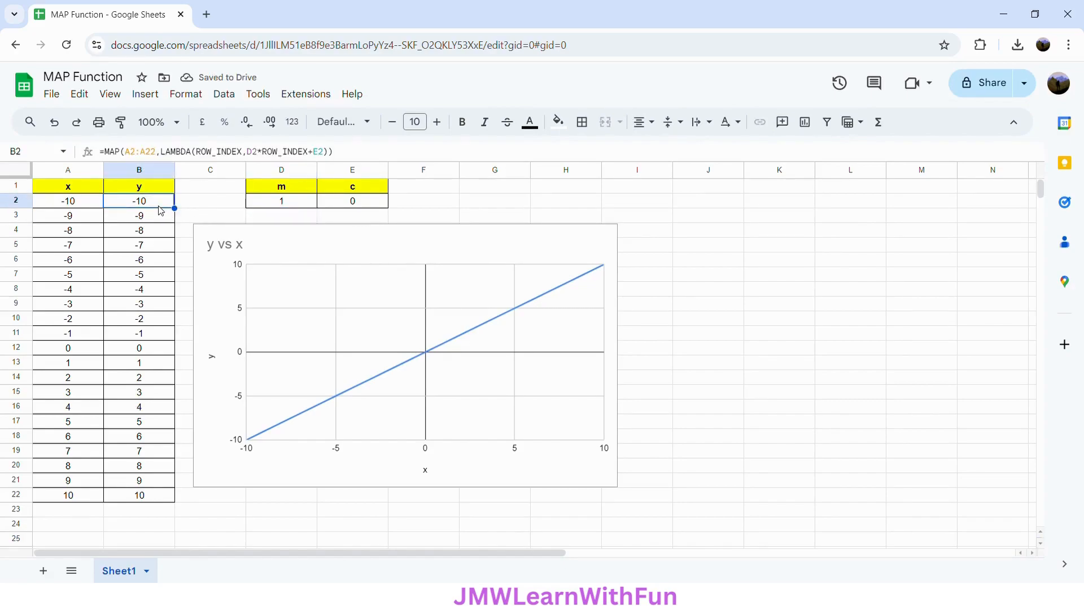